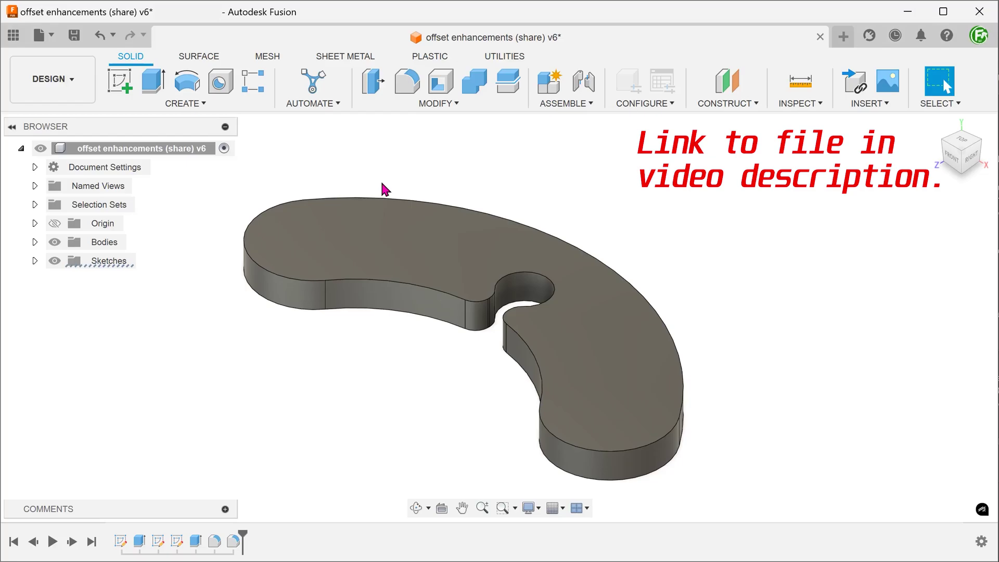
Start a new sketch on the body's top face.
left_click(384, 225)
right_click(384, 225)
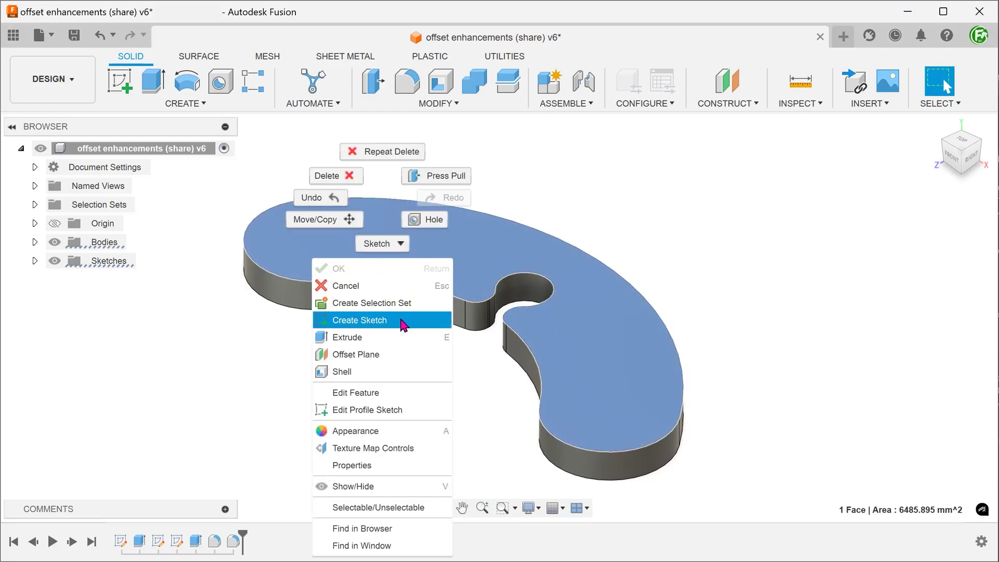
left_click(385, 320)
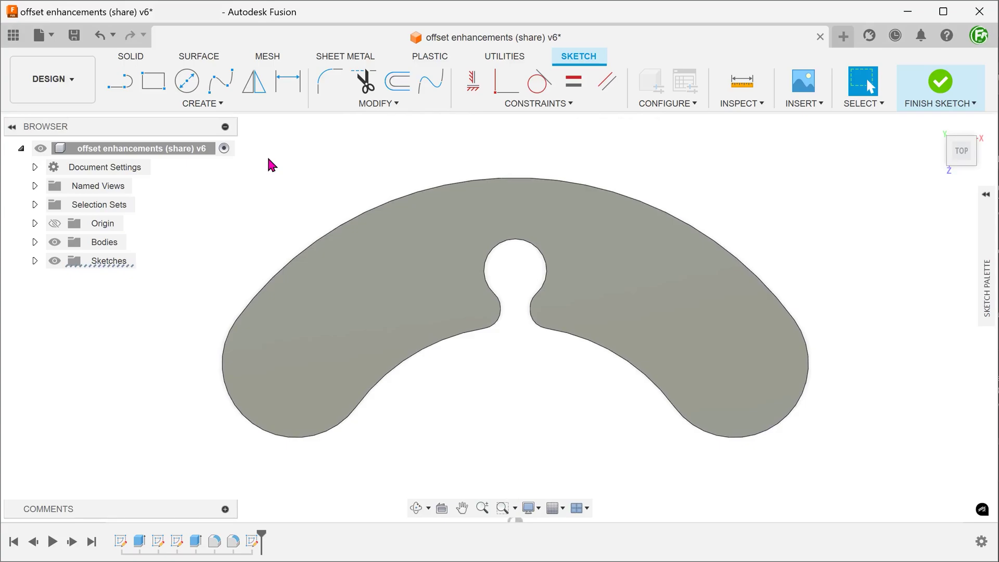
Project the top face's kidney outline into the sketch, hide the solid body, and collapse the browser.
key("p")
left_click(393, 250)
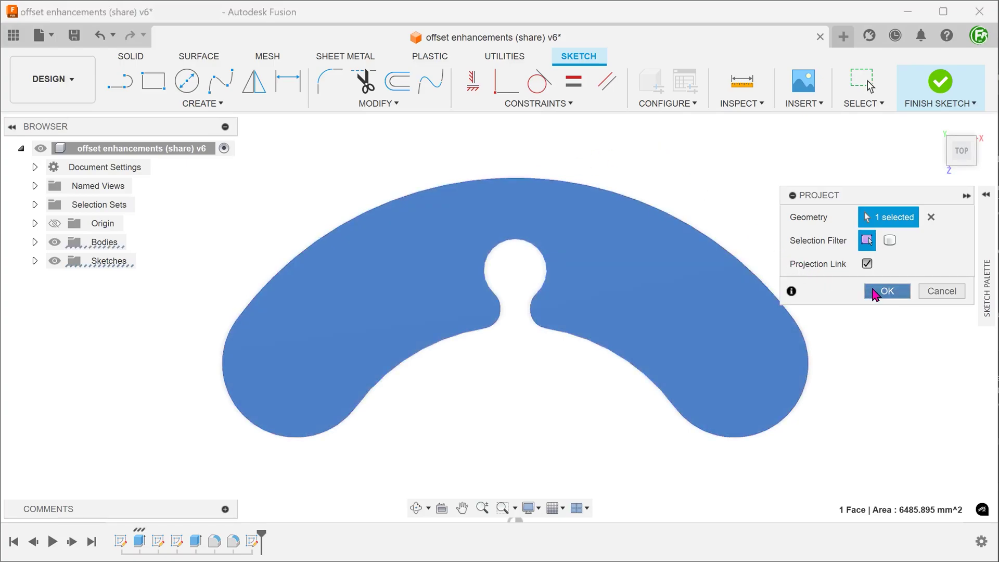
left_click(877, 290)
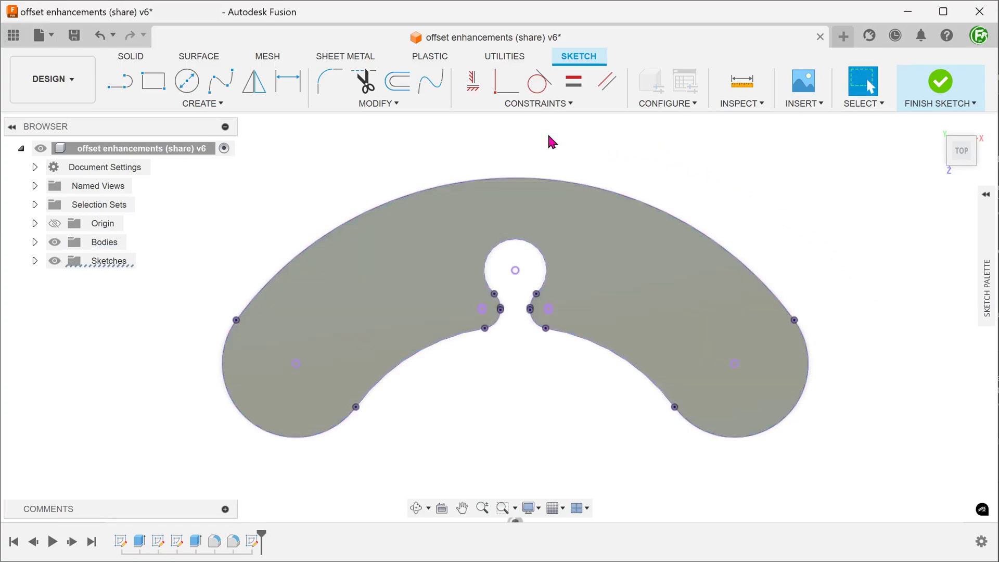
left_click(54, 243)
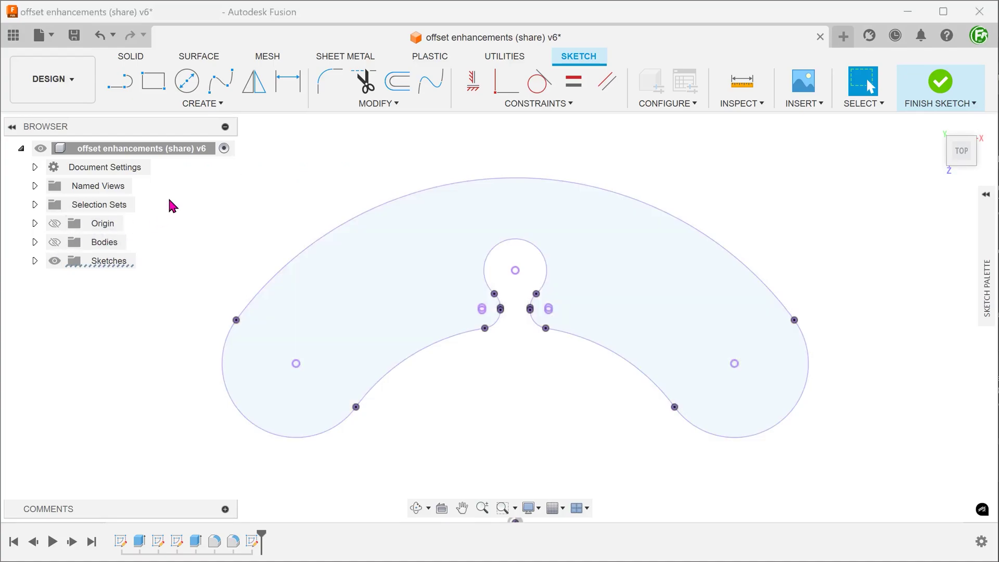
left_click(11, 127)
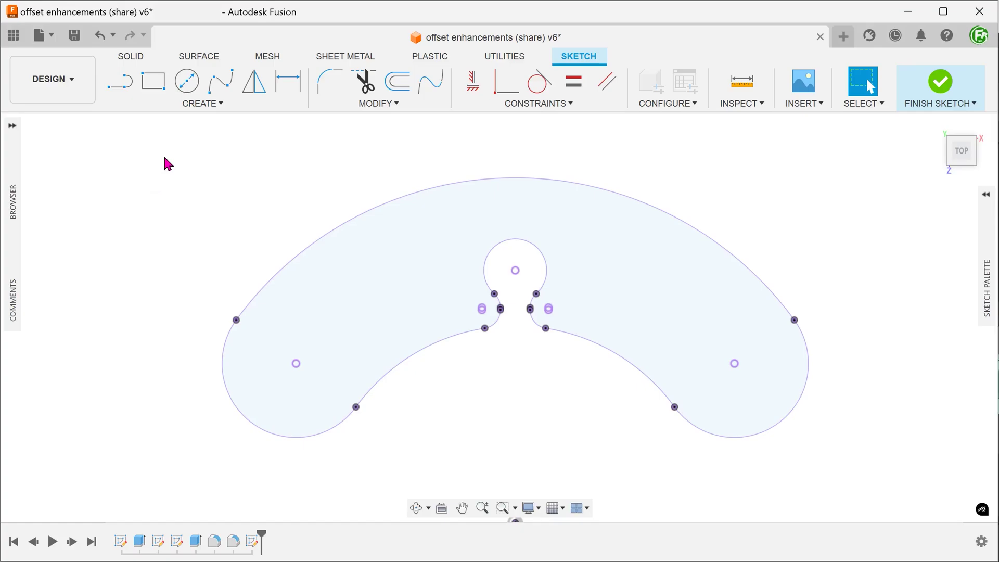
Offset the projected kidney outline 2 mm inward (-2).
left_click(347, 103)
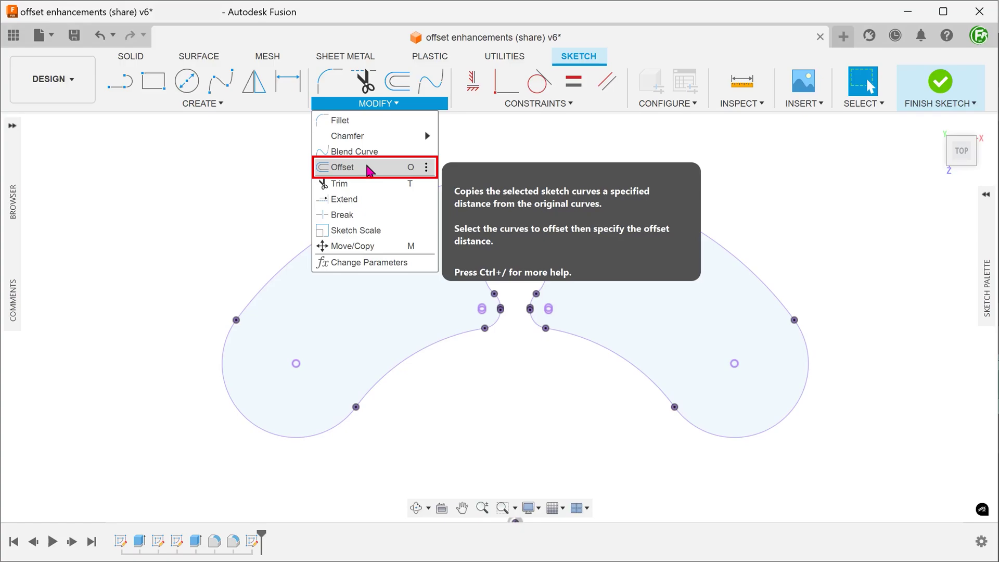
left_click(369, 169)
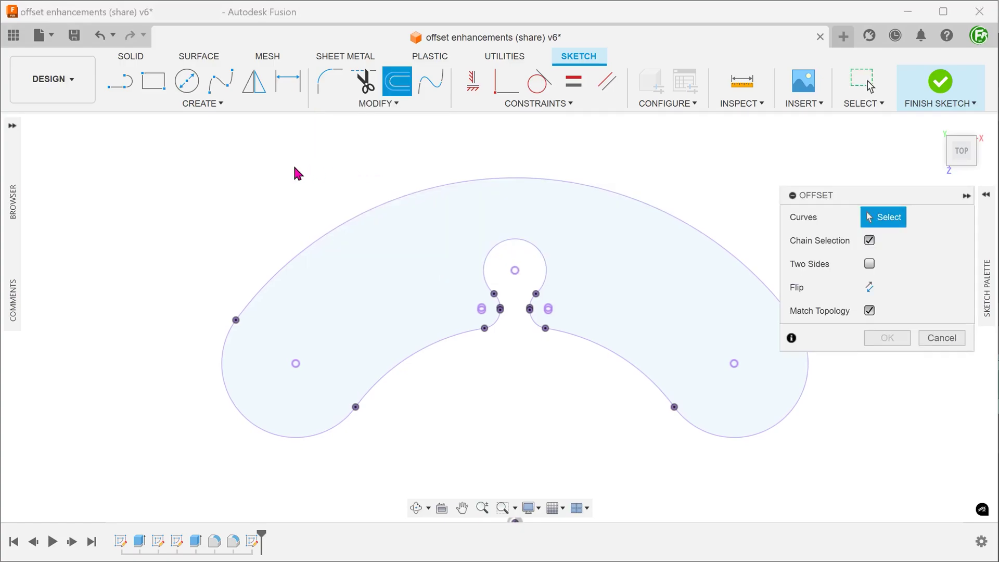
middle_click_drag(295, 167, 235, 164)
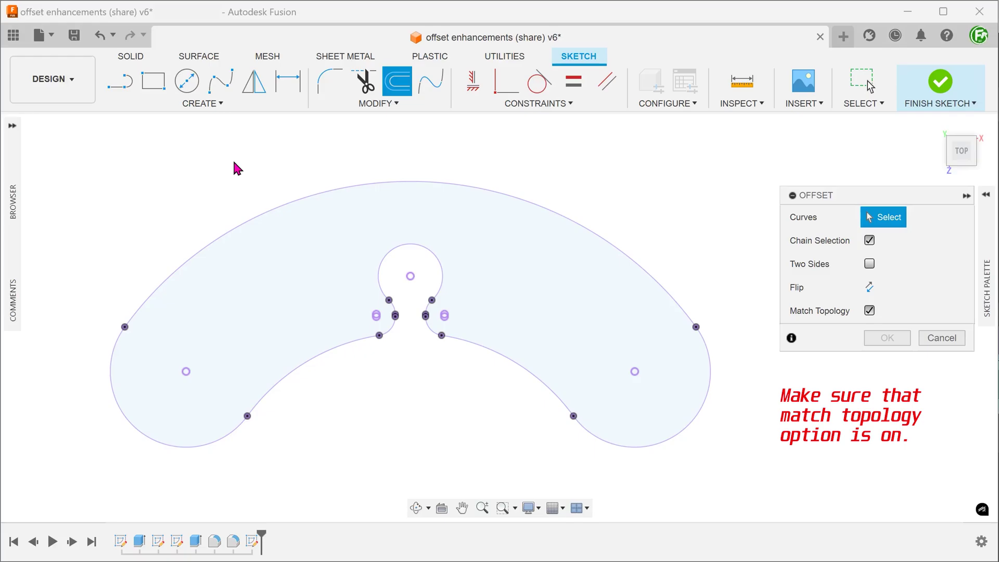
left_click(266, 208)
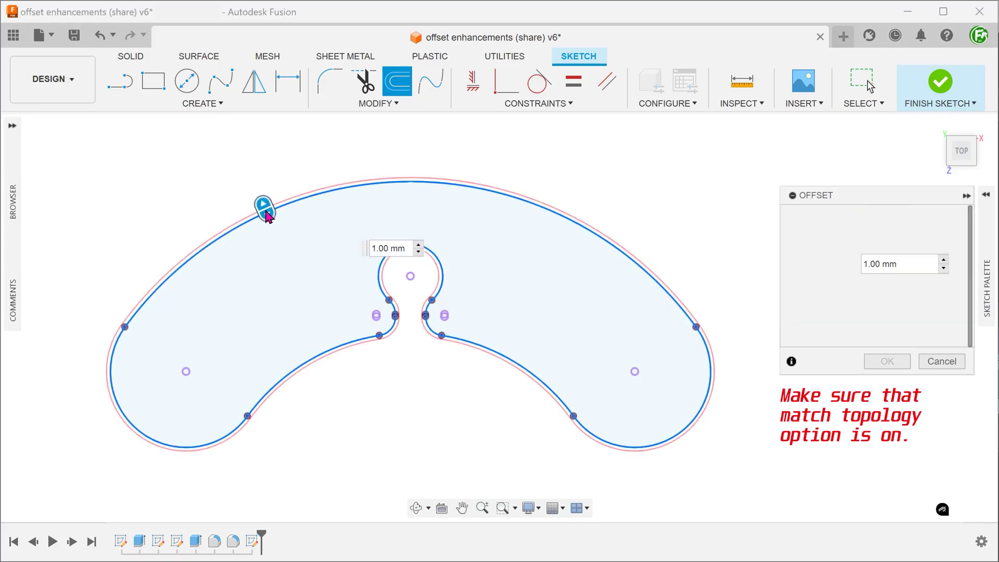
left_click_drag(267, 211, 270, 224)
type("-2")
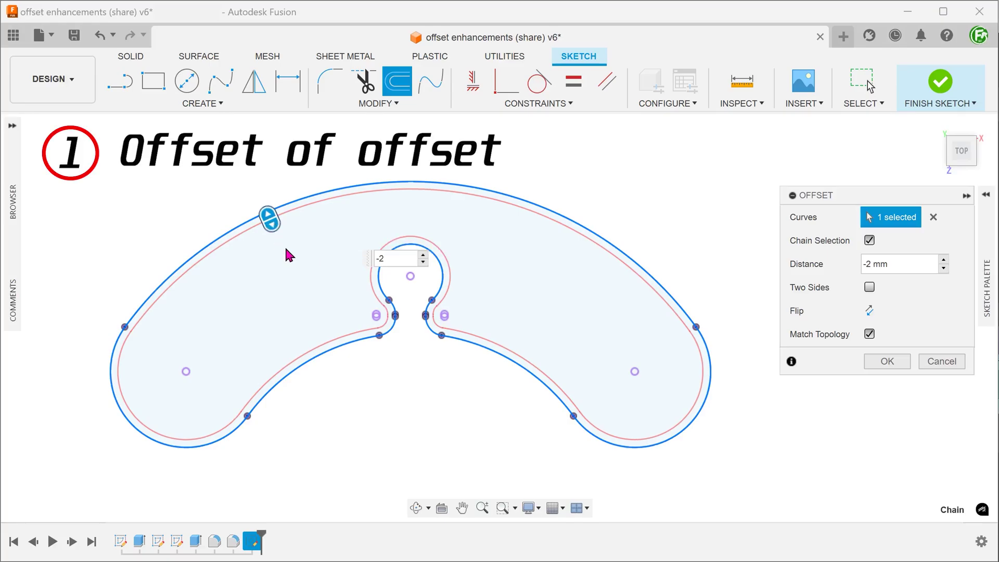
left_click(887, 362)
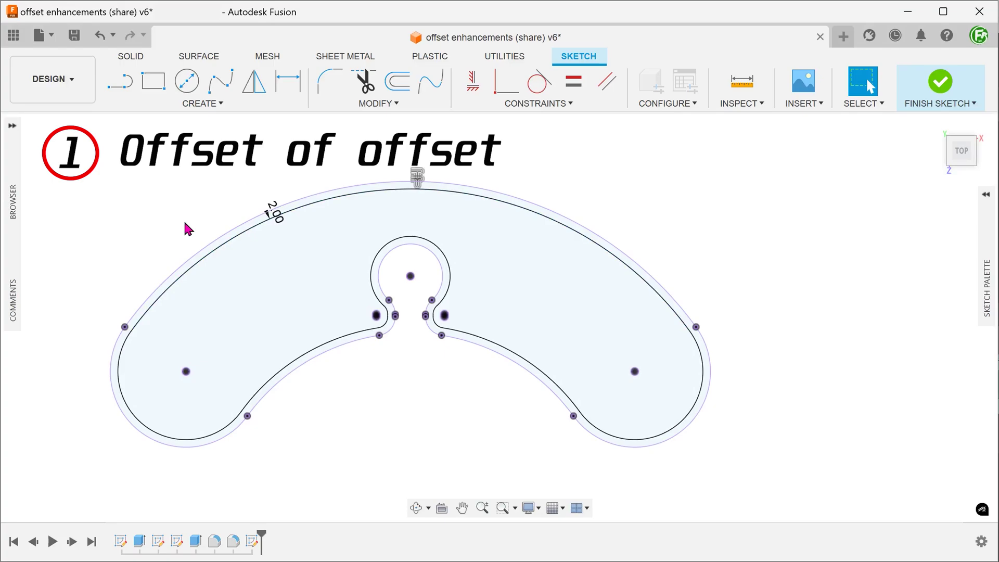
Drag the 2.00 offset dimension away from the arc to a clear spot.
scroll(165, 191, "up", 3)
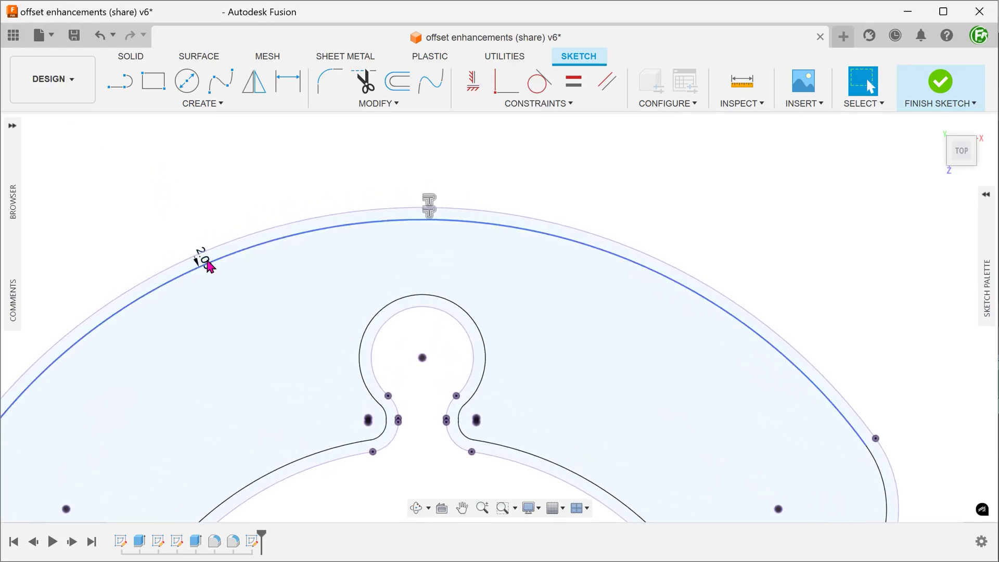
left_click_drag(208, 265, 187, 223)
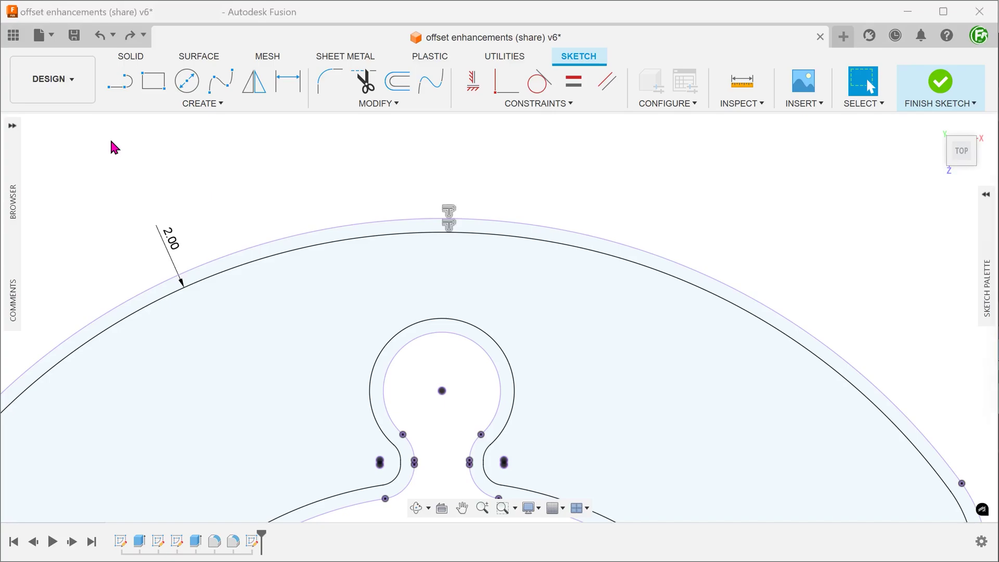
scroll(111, 138, "up", 3)
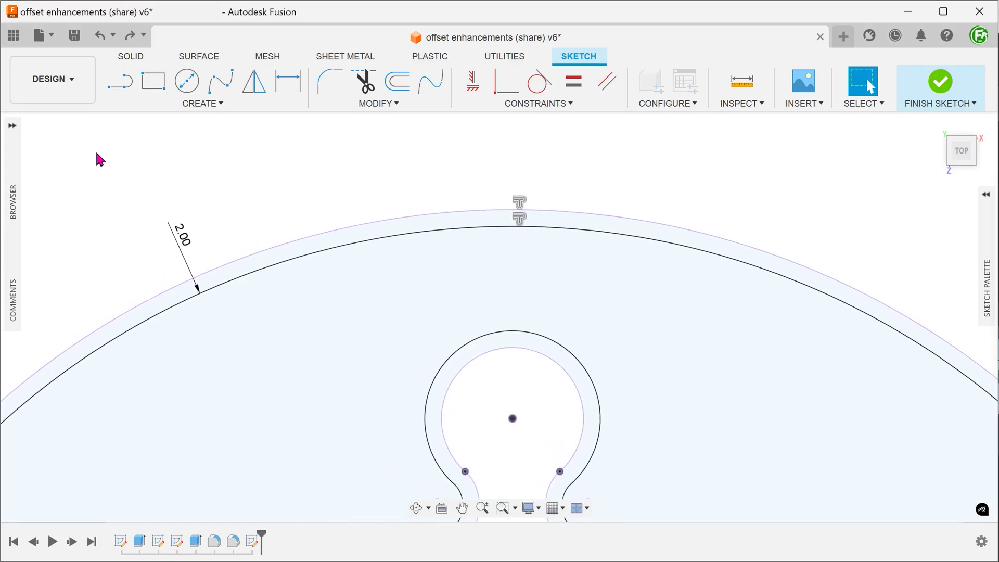
scroll(127, 178, "up", 1)
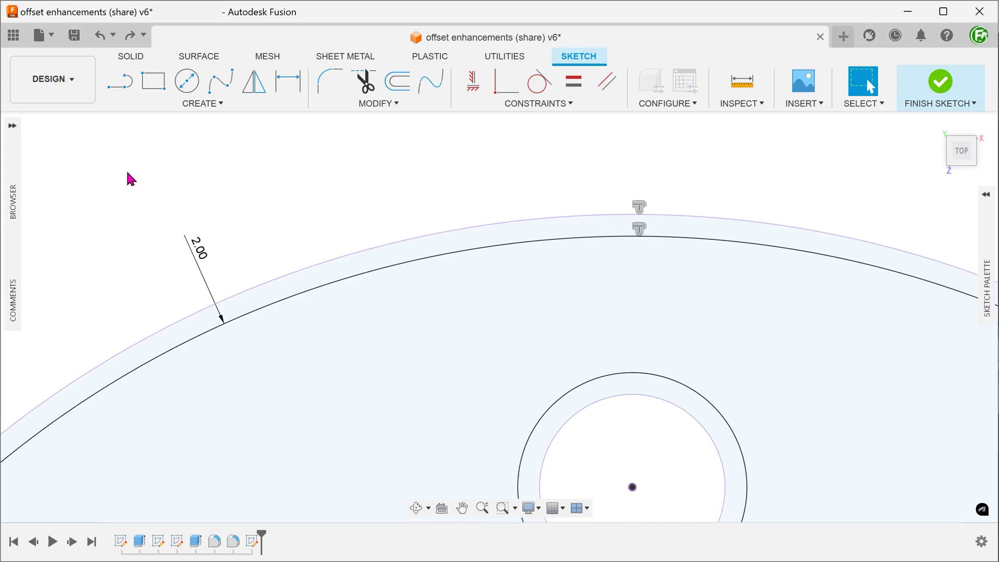
Offset the 2 mm loop another 1 mm inward (-1) and place its 1.00 dimension.
key("o")
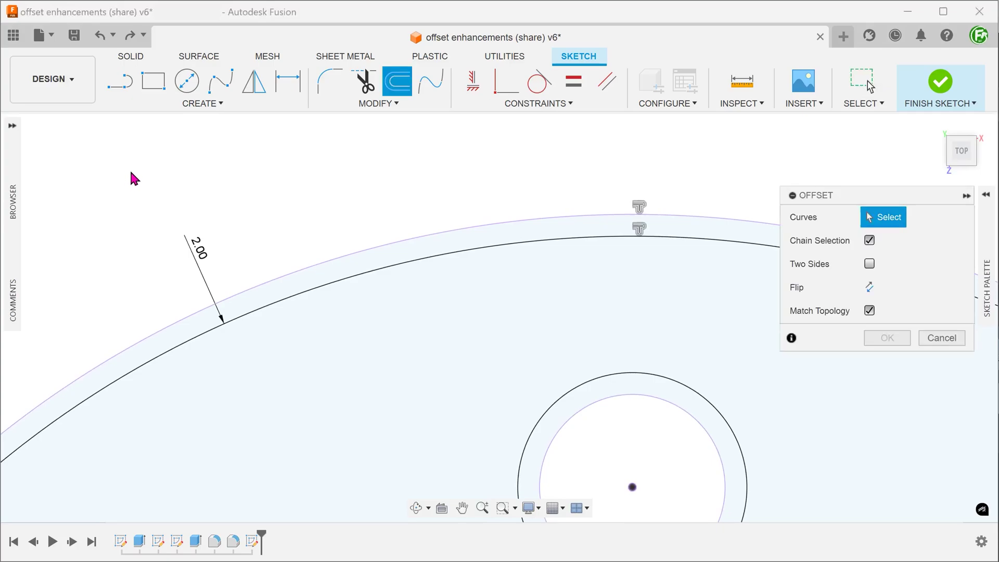
left_click(325, 285)
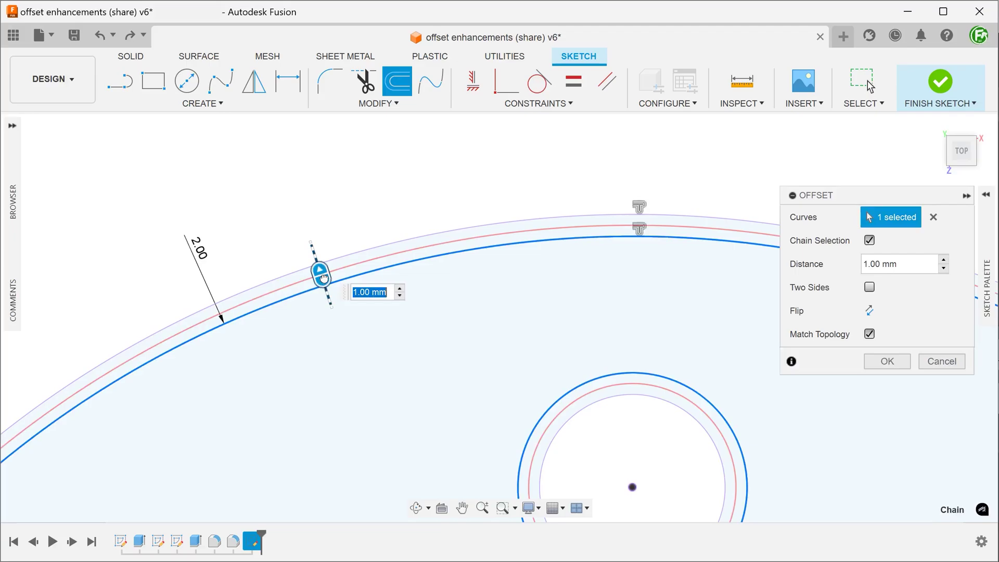
left_click_drag(322, 278, 336, 304)
type("-1")
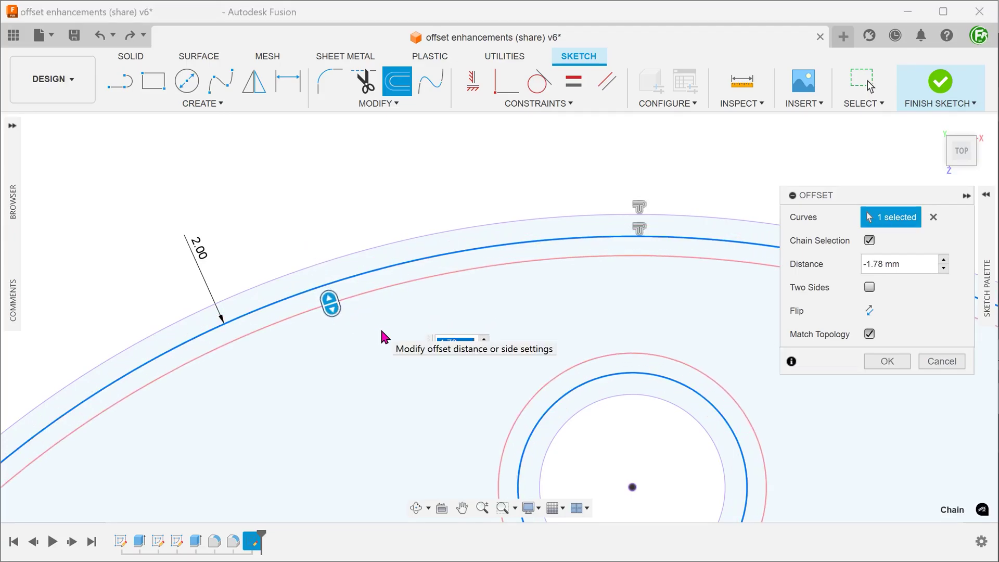
key("Return")
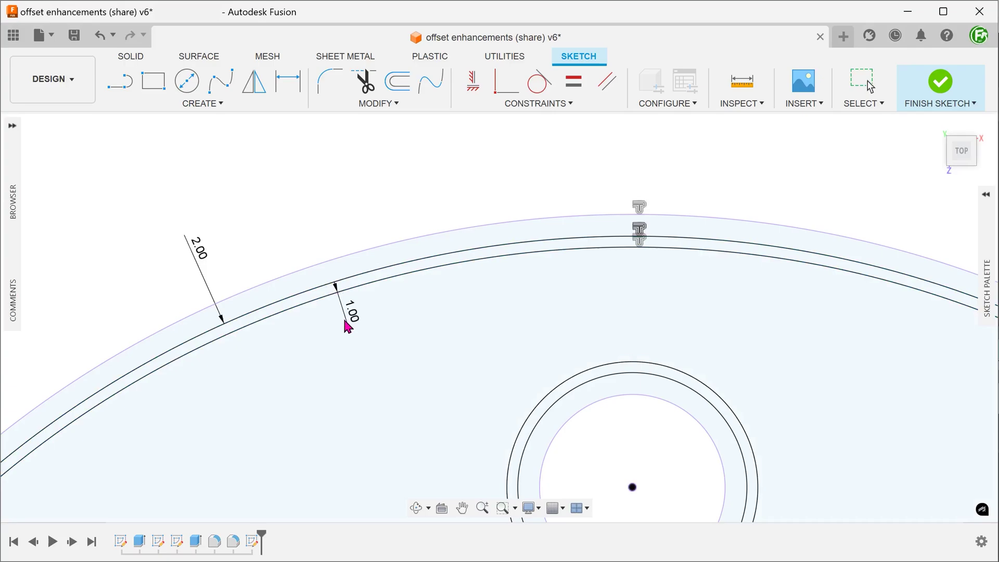
left_click(277, 374)
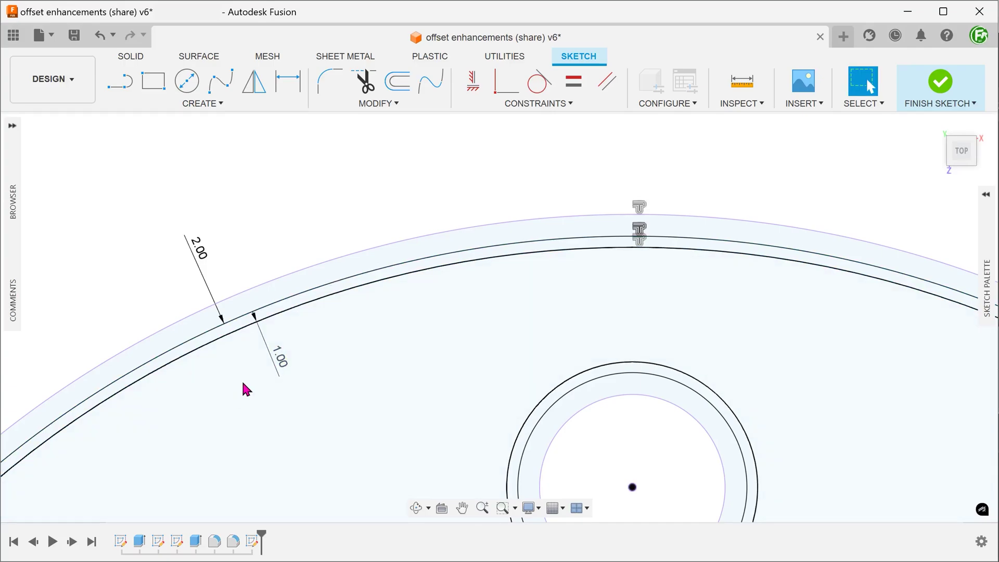
Delete the 1.00 and 2.00 offset loops and relaunch the Offset tool.
scroll(242, 379, "down", 5)
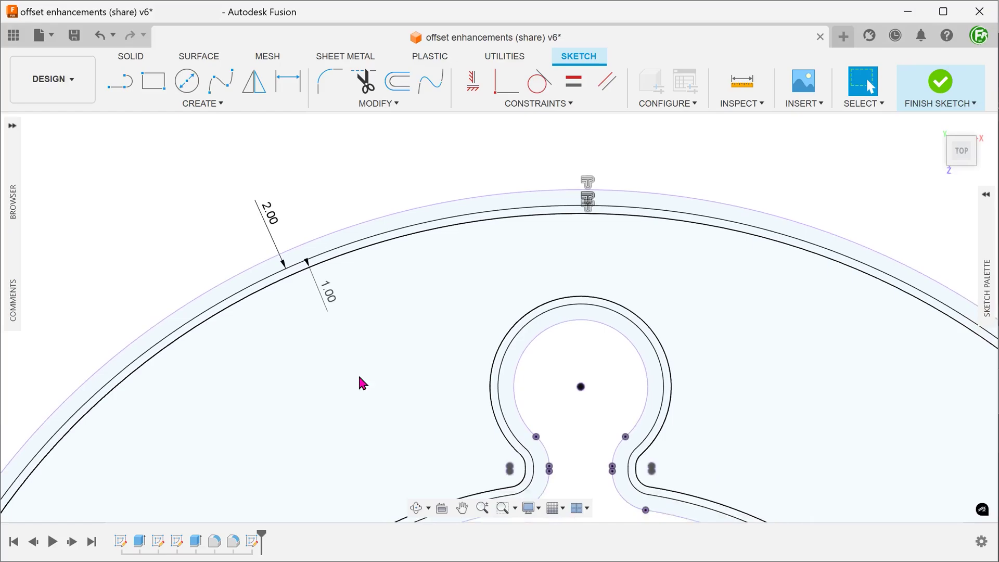
scroll(378, 369, "down", 4)
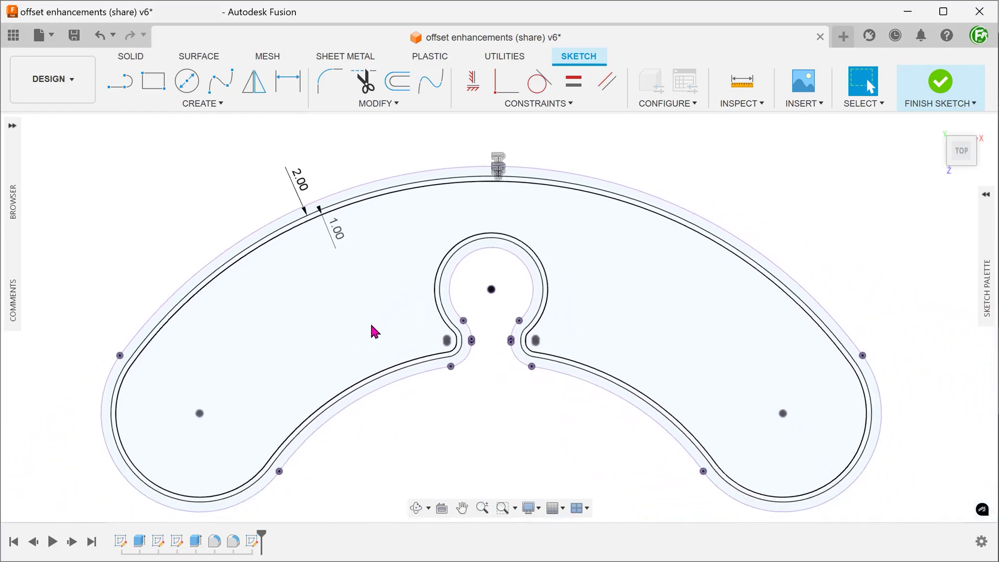
double_click(378, 196)
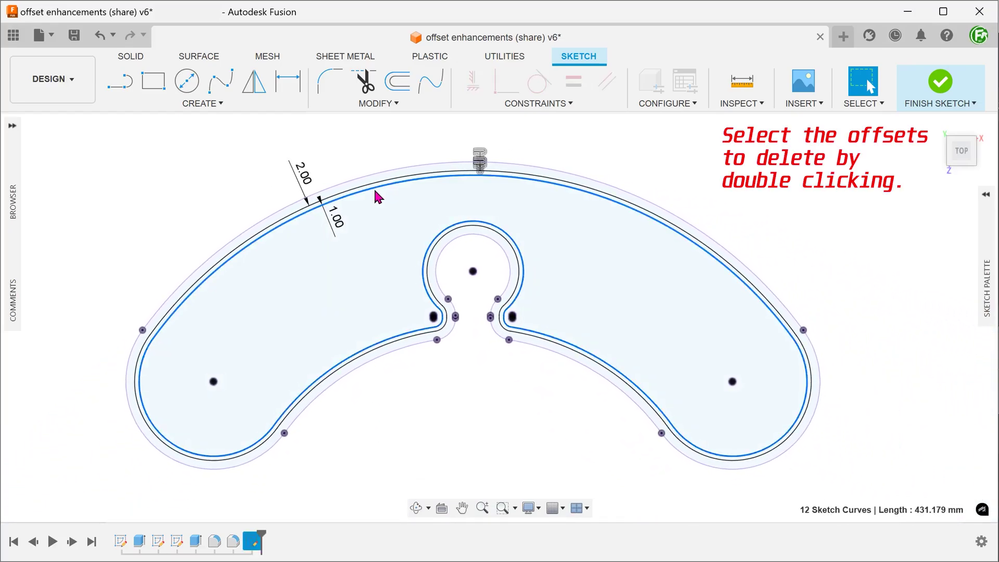
key("Delete")
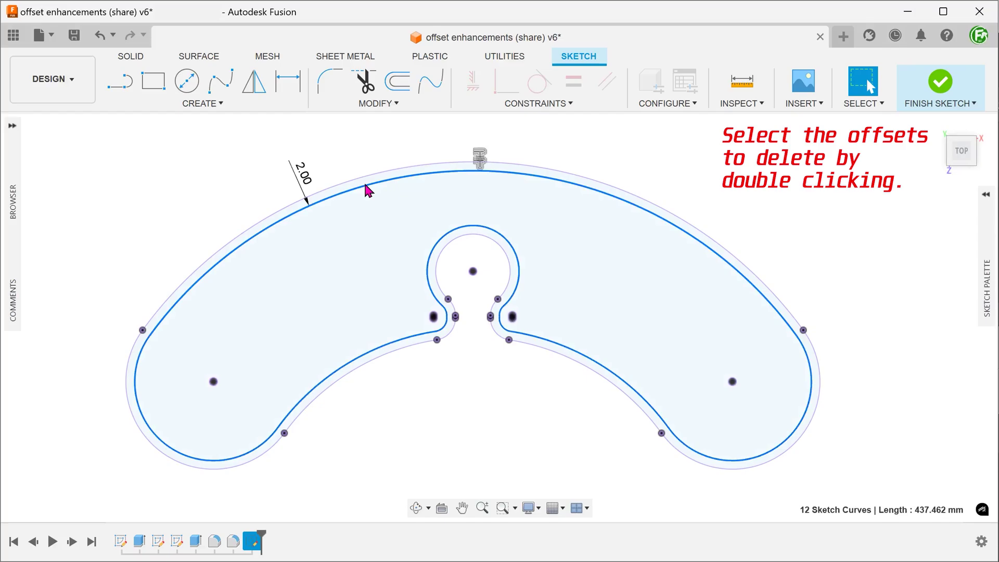
key("Delete")
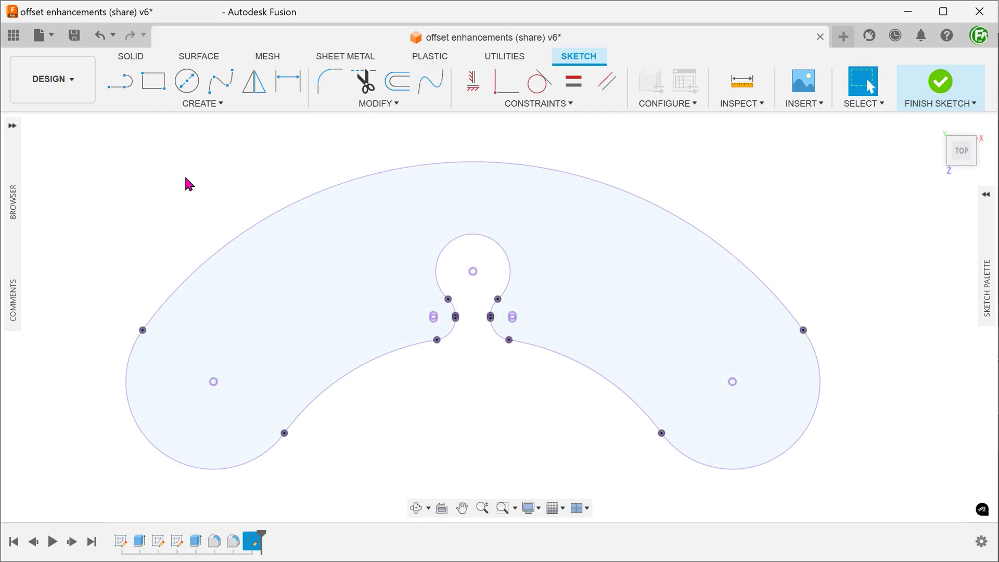
key("o")
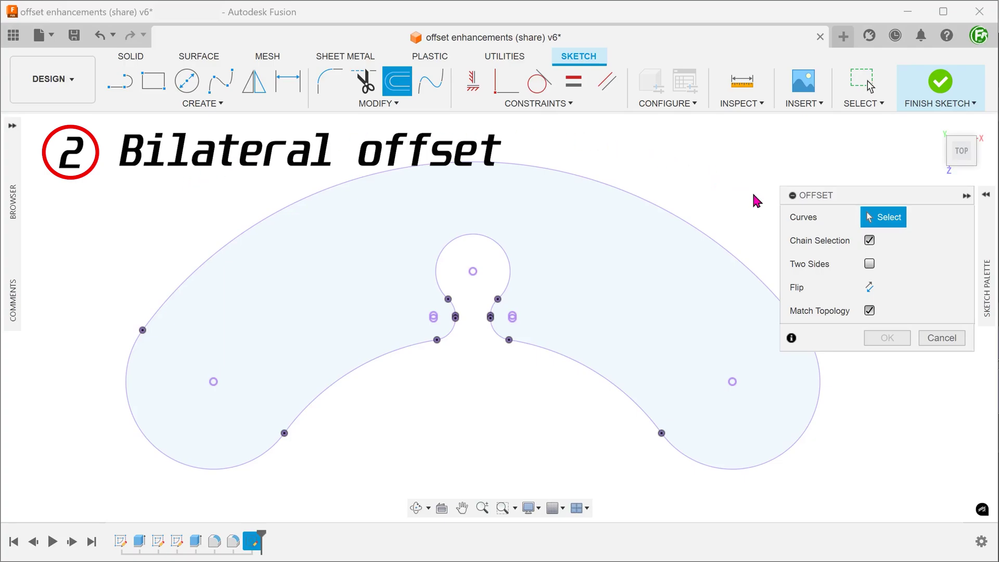
Preview a Two Sides offset of the kidney outline with Link Offsets on at 2 mm.
left_click(869, 264)
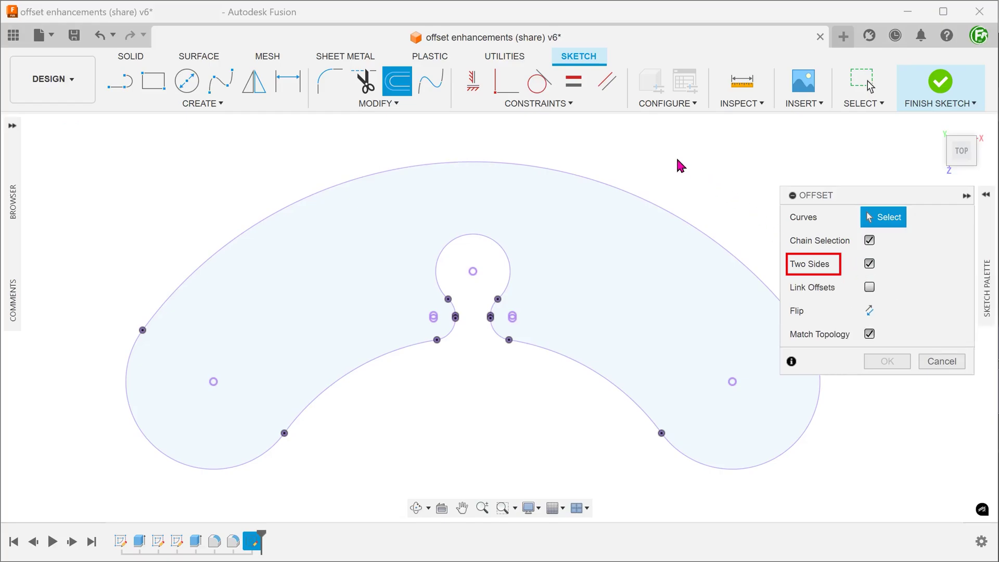
left_click(298, 202)
left_click_drag(298, 202, 289, 199)
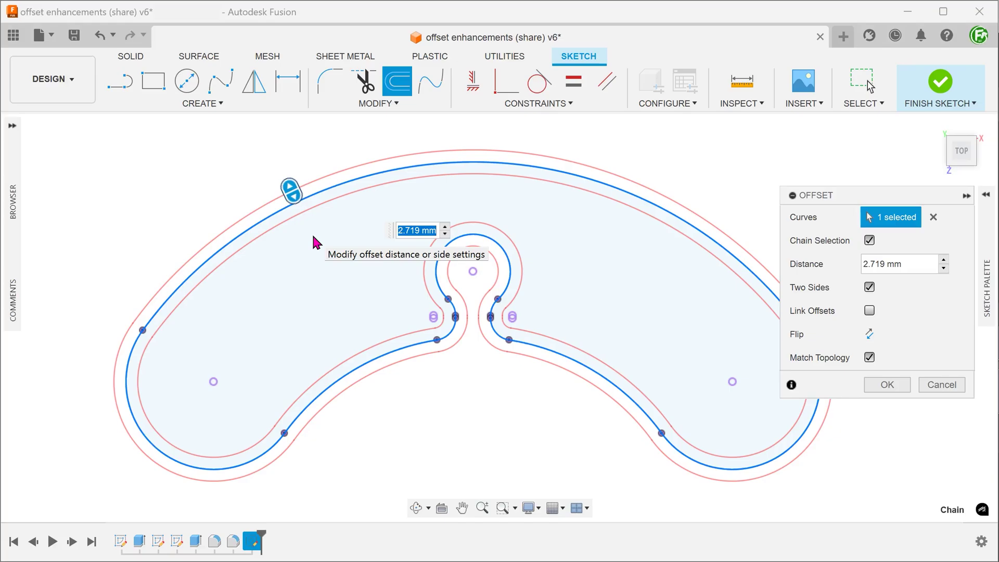
left_click(870, 311)
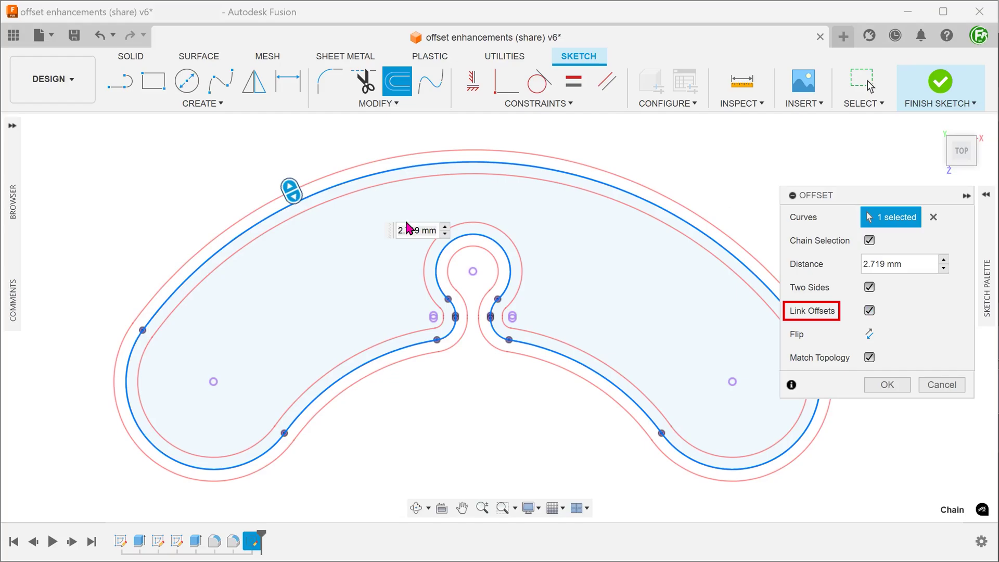
left_click_drag(394, 230, 438, 230)
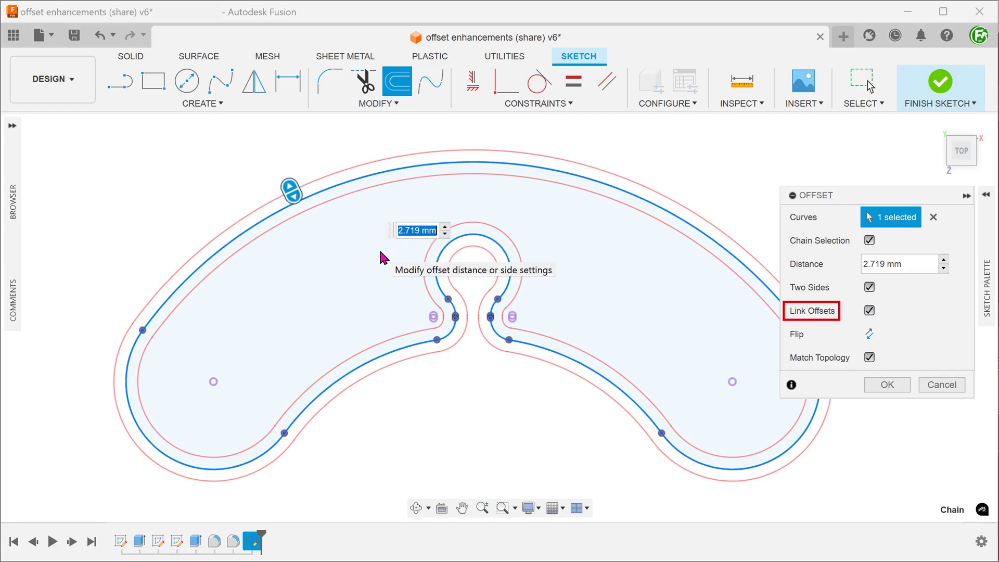
type("2")
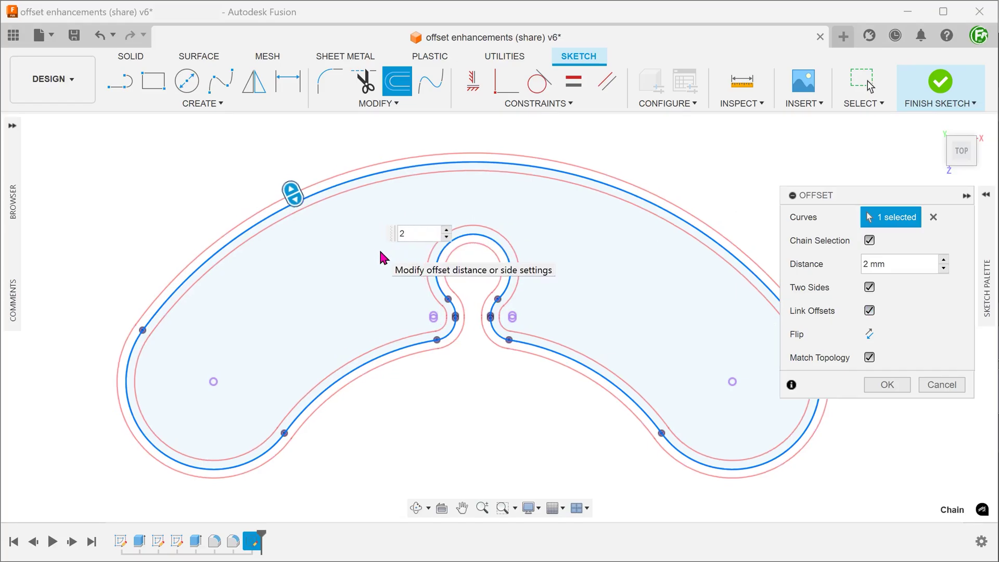
Accept the two-sided 2 mm offset and move both dimension labels clear of the band.
left_click(887, 384)
scroll(192, 211, "up", 5)
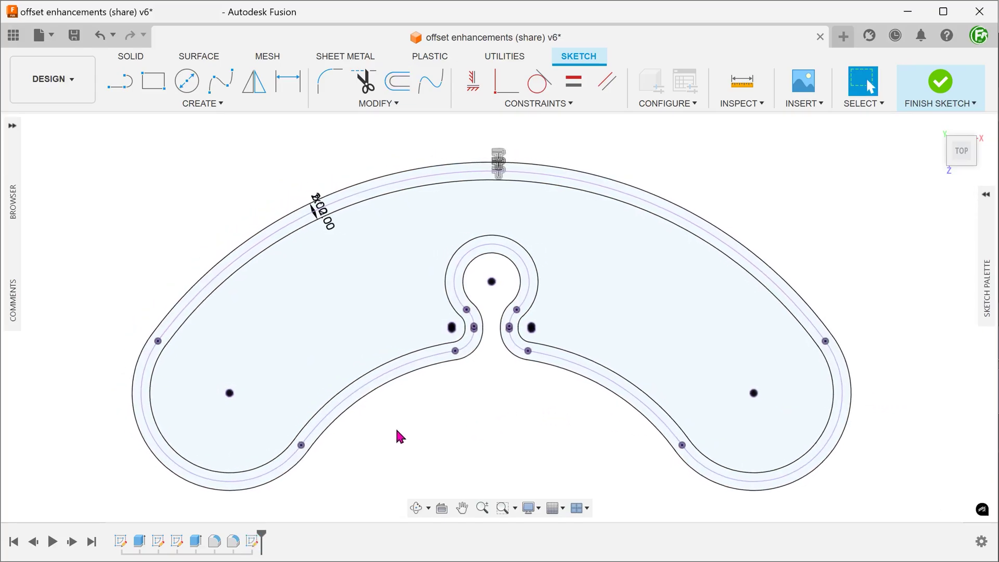
scroll(192, 208, "up", 6)
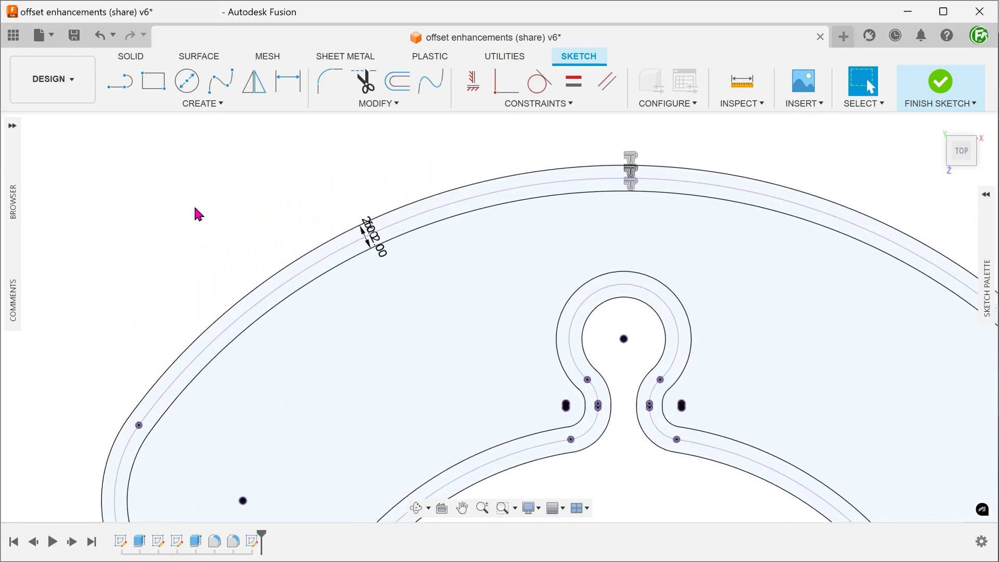
scroll(224, 254, "up", 4)
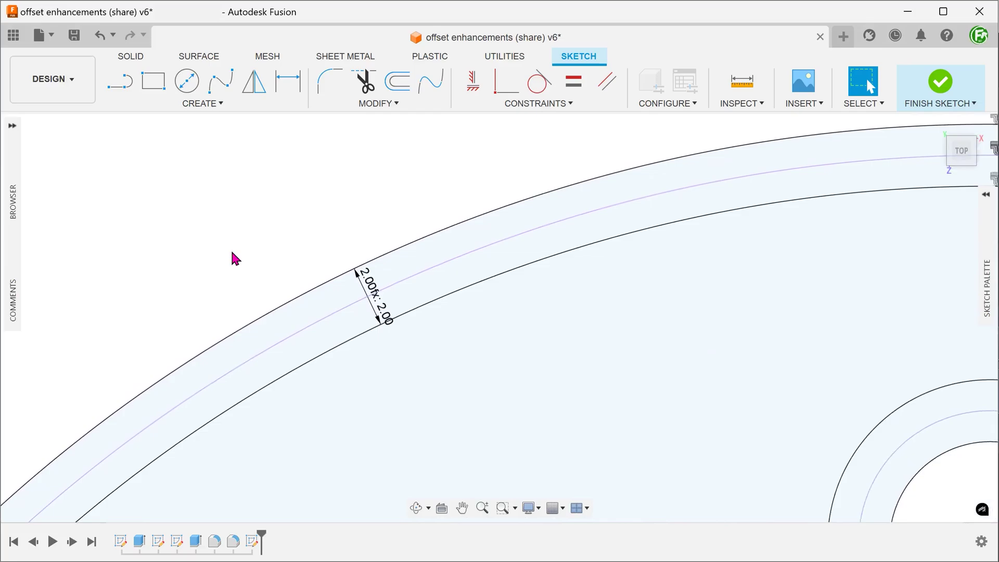
left_click_drag(343, 260, 313, 243)
left_click_drag(403, 351, 440, 382)
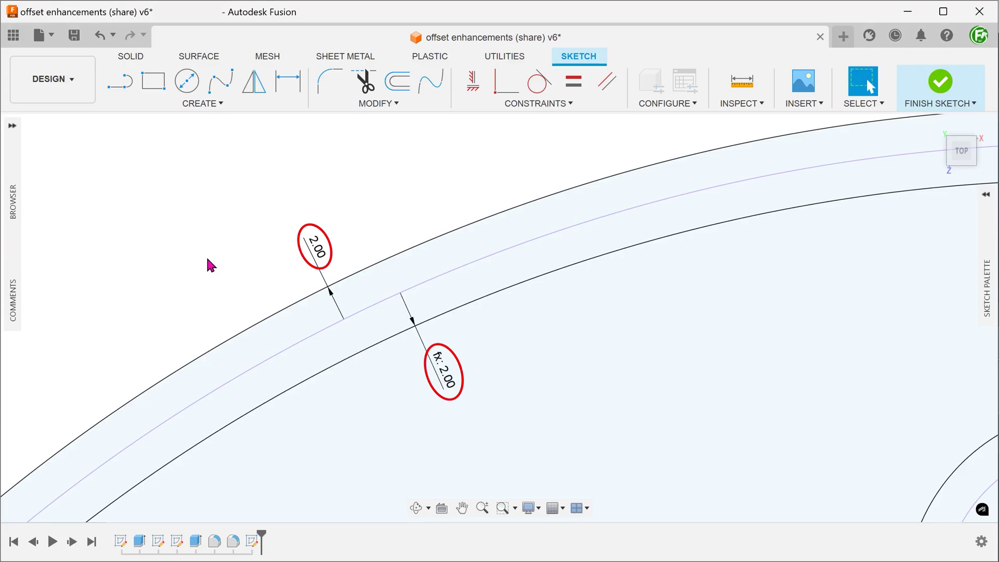
Change the outer offset dimension to 3 mm and the inner one to -1 mm.
double_click(317, 249)
type("3")
key("Return")
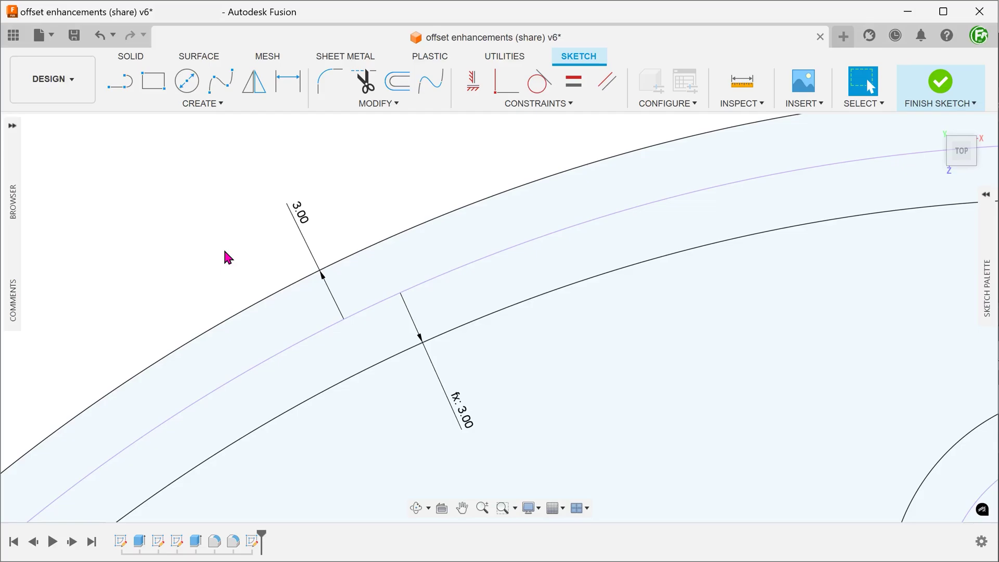
double_click(468, 425)
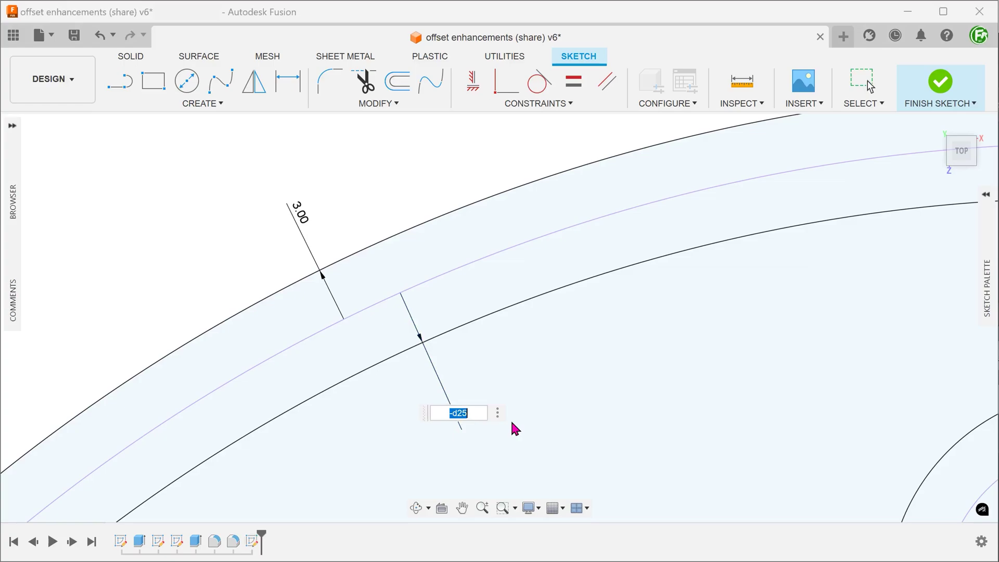
type("-1")
key("Return")
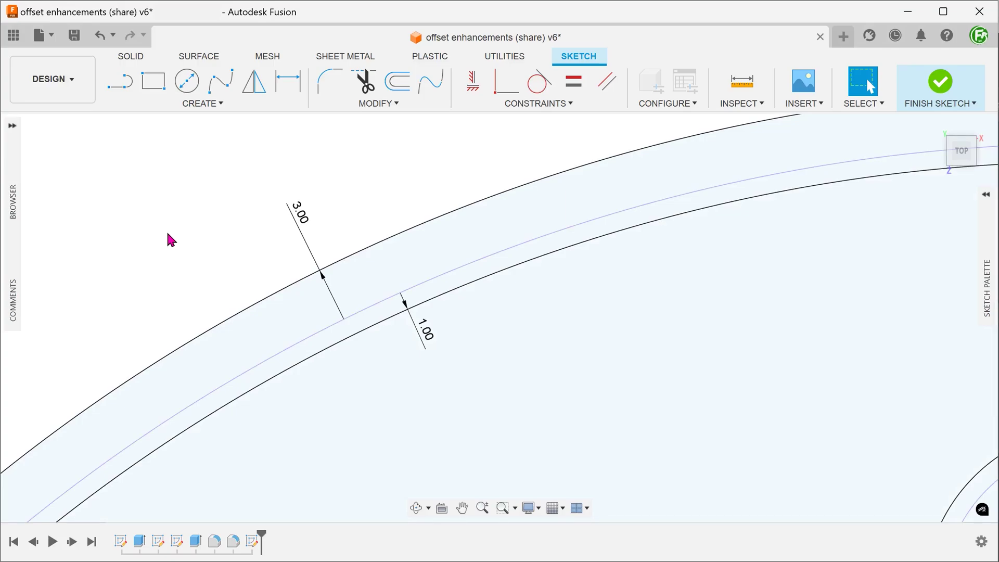
scroll(168, 235, "down", 5)
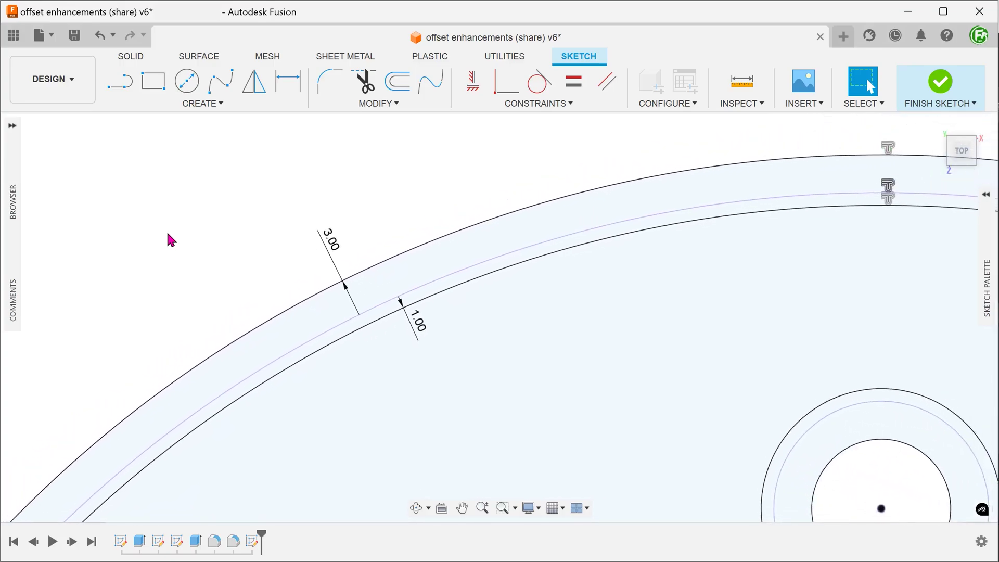
scroll(167, 234, "down", 5)
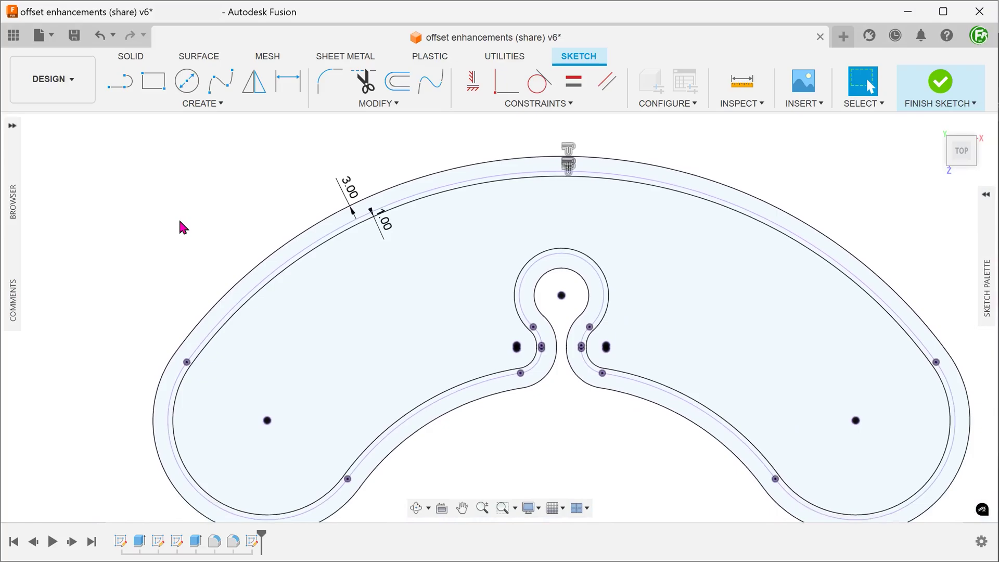
scroll(172, 191, "down", 1)
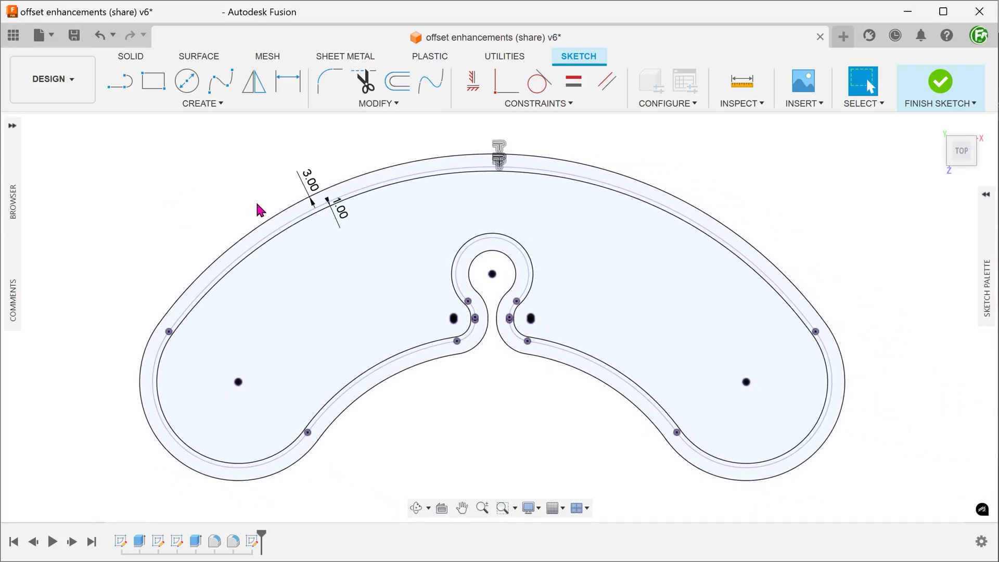
Delete the outer and inner offset loops, then relaunch the Offset tool.
double_click(279, 211)
key("Delete")
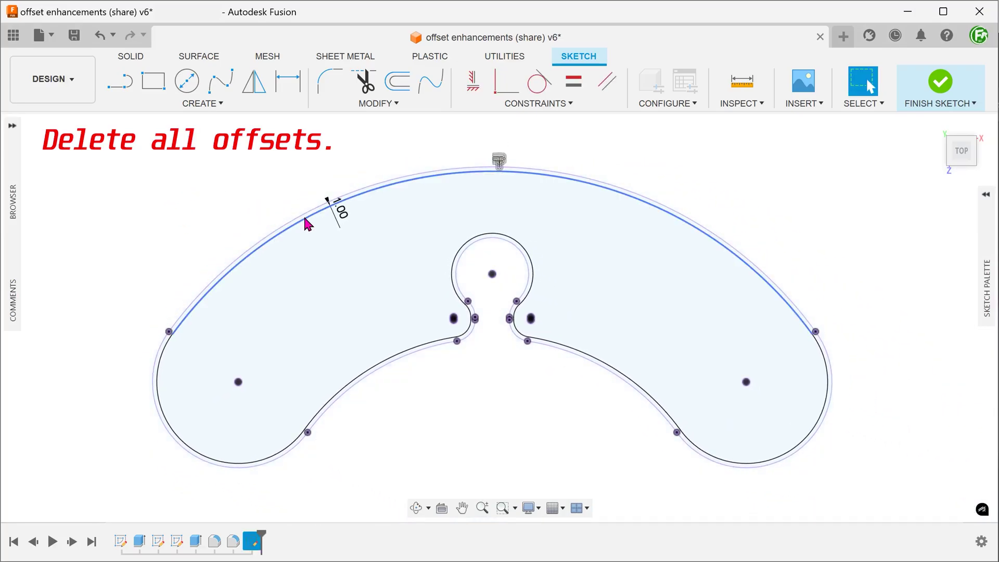
double_click(304, 215)
key("Delete")
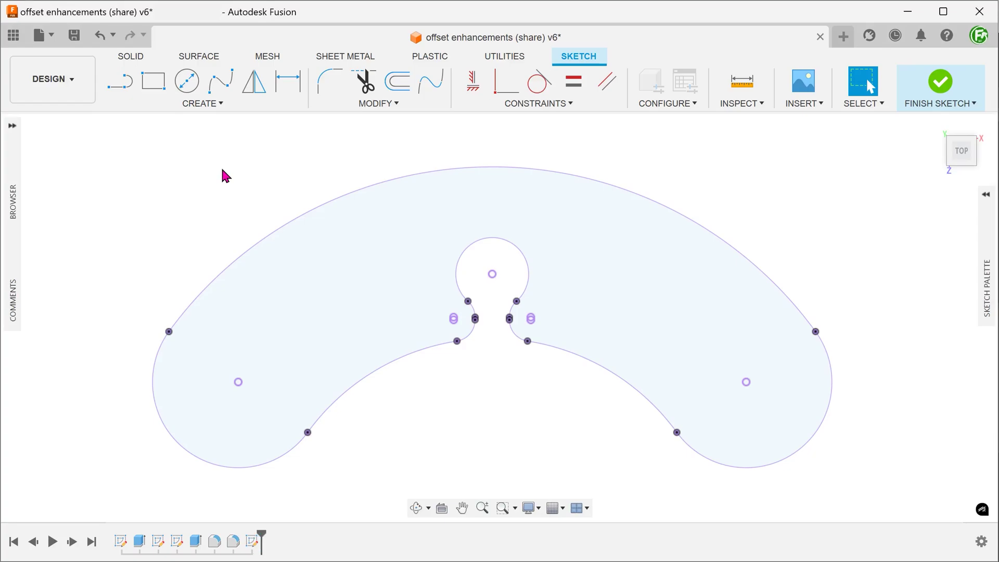
key("o")
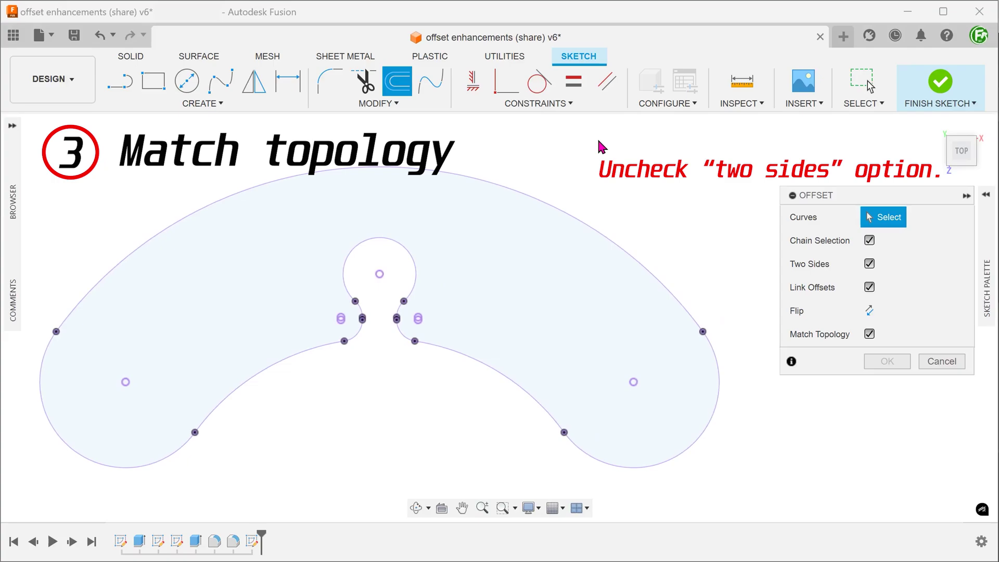
Preview a one-sided inward offset of the outline at -8.918 mm with Match Topology off.
left_click(869, 263)
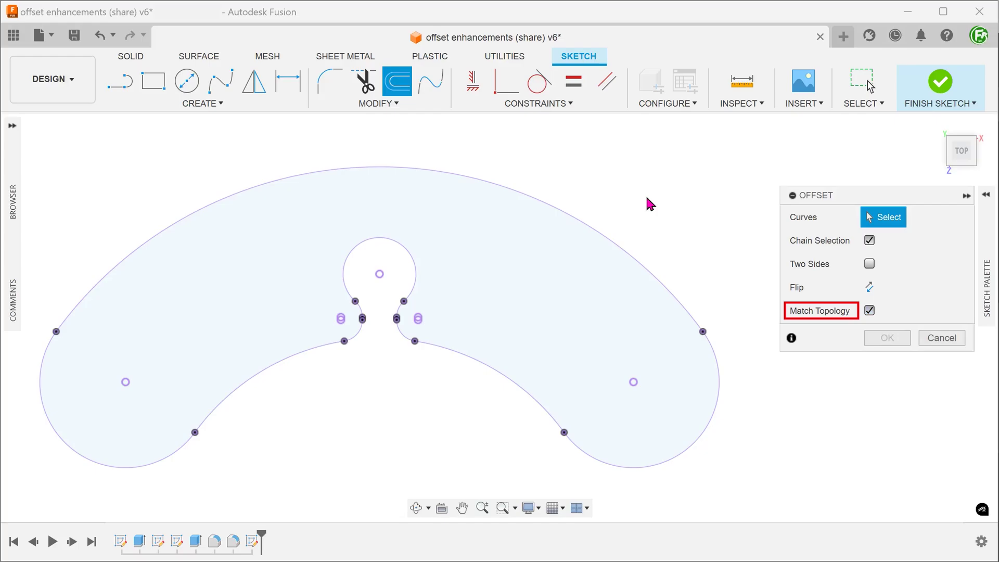
left_click(597, 233)
left_click_drag(596, 233, 554, 270)
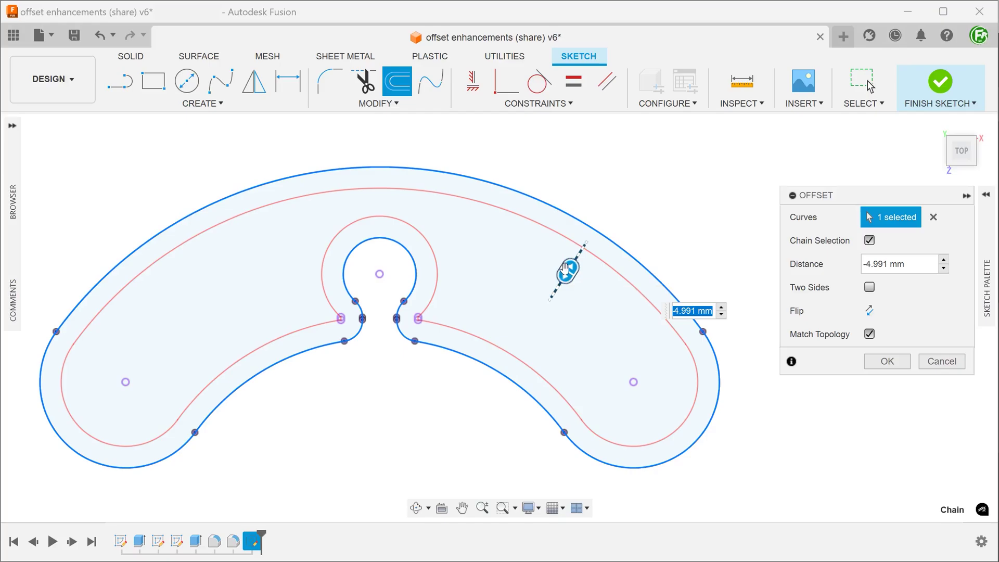
left_click(869, 335)
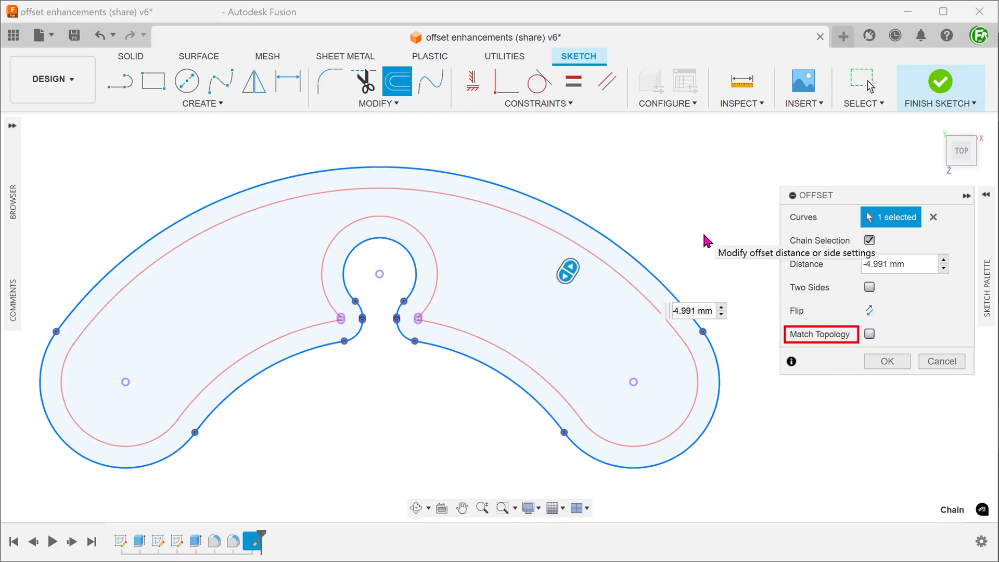
left_click_drag(567, 272, 567, 263)
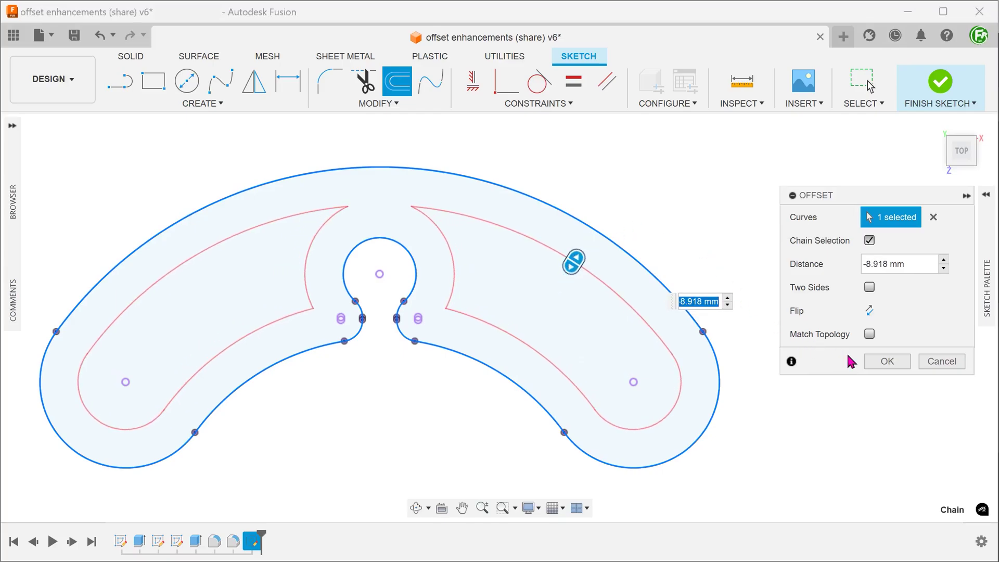
Commit the -8.918 mm inward offset and delete the outline's lower-right outer arc.
left_click(872, 361)
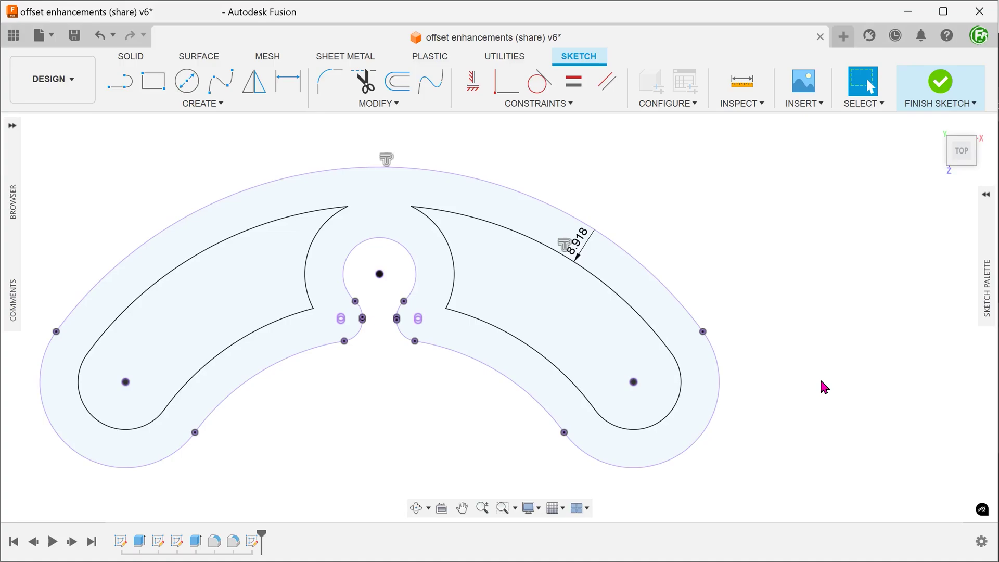
left_click(714, 422)
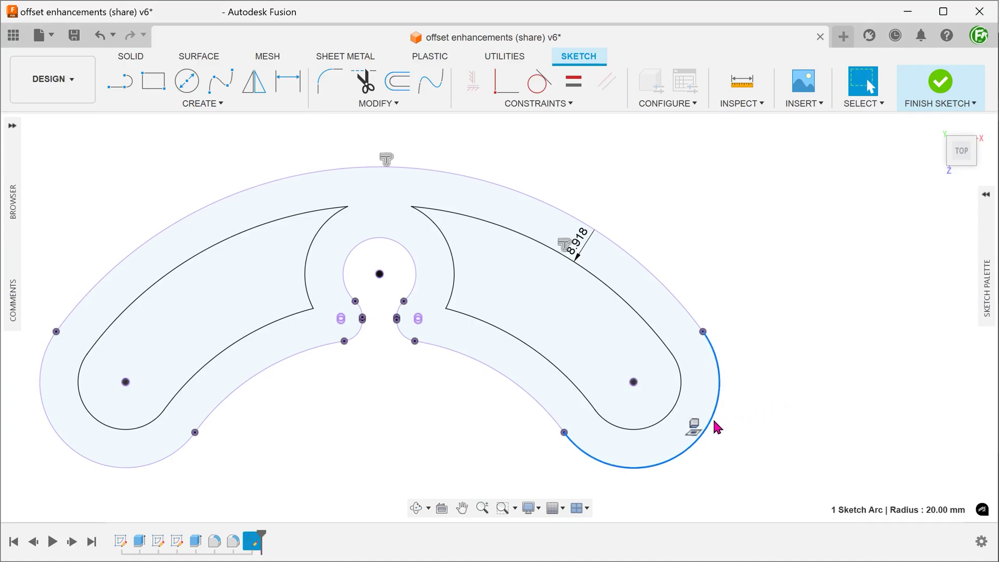
key("Delete")
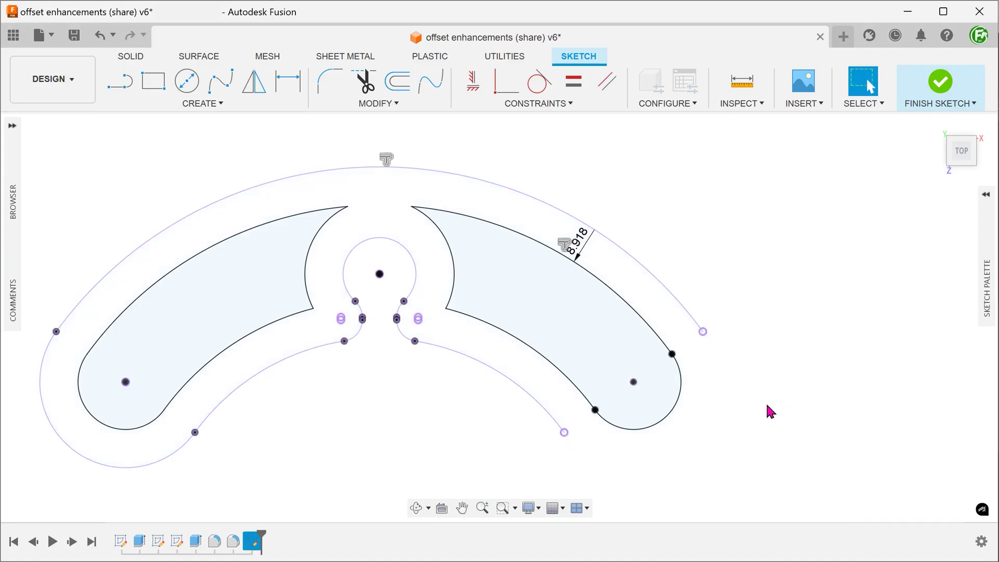